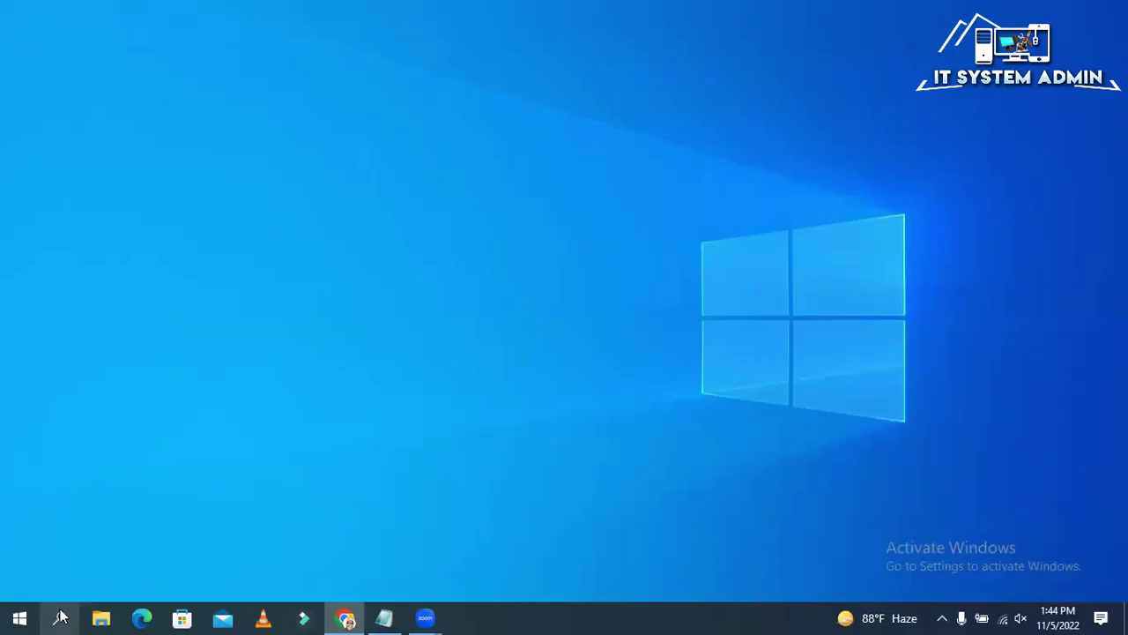
Search Windows for 'event' to bring up the Event Viewer app
{"action": "left_click", "coordinate": [60, 619]}
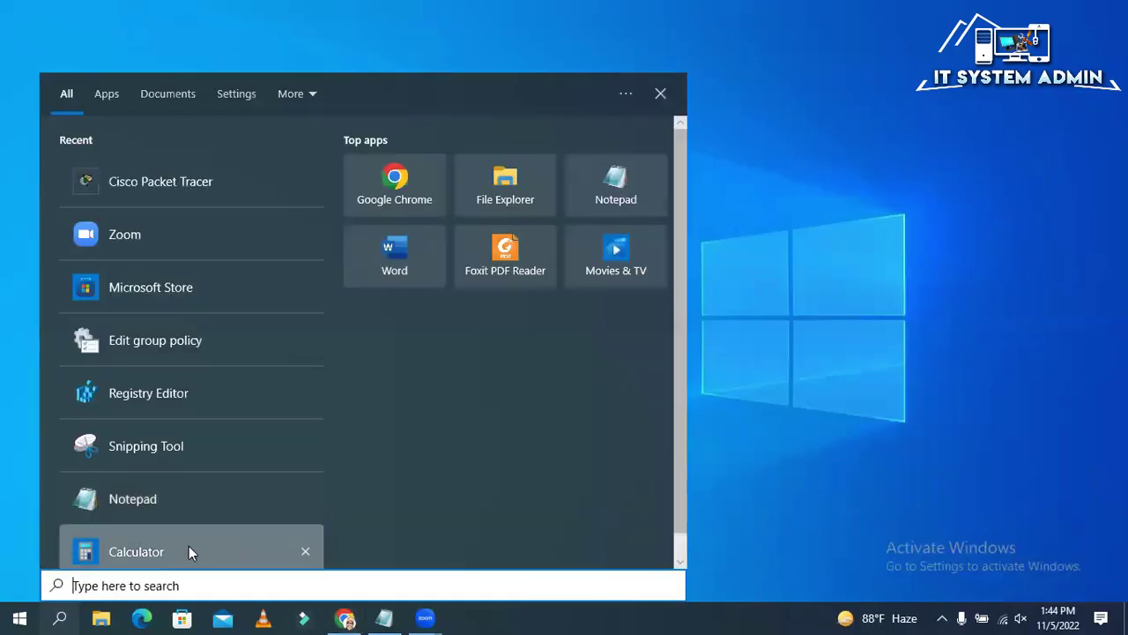
{"action": "type", "text": "even"}
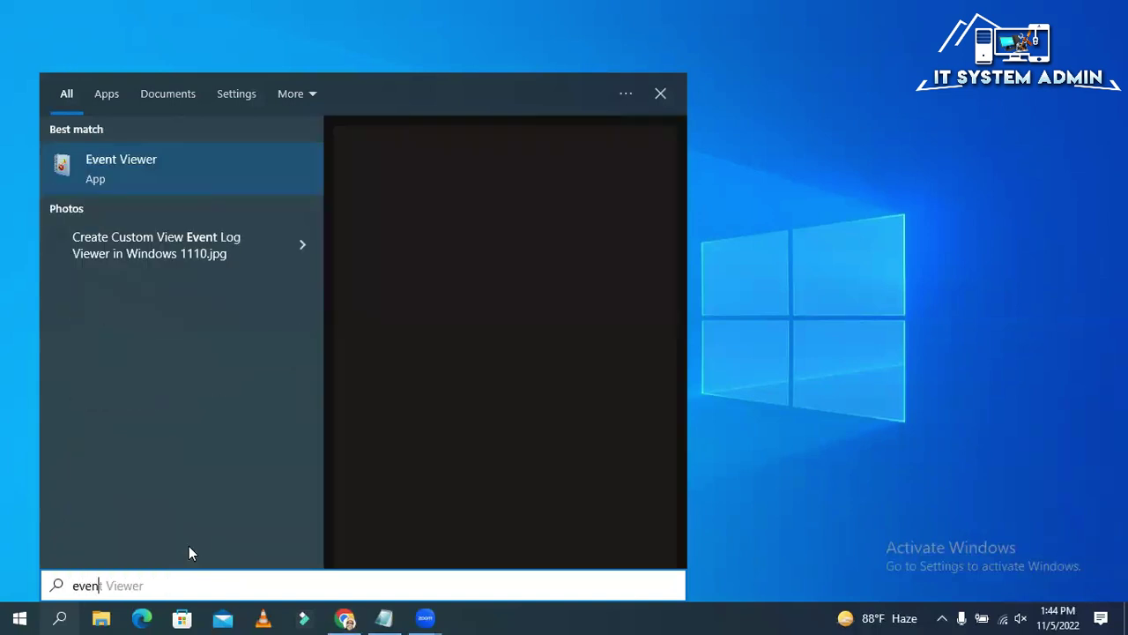
{"action": "type", "text": "t"}
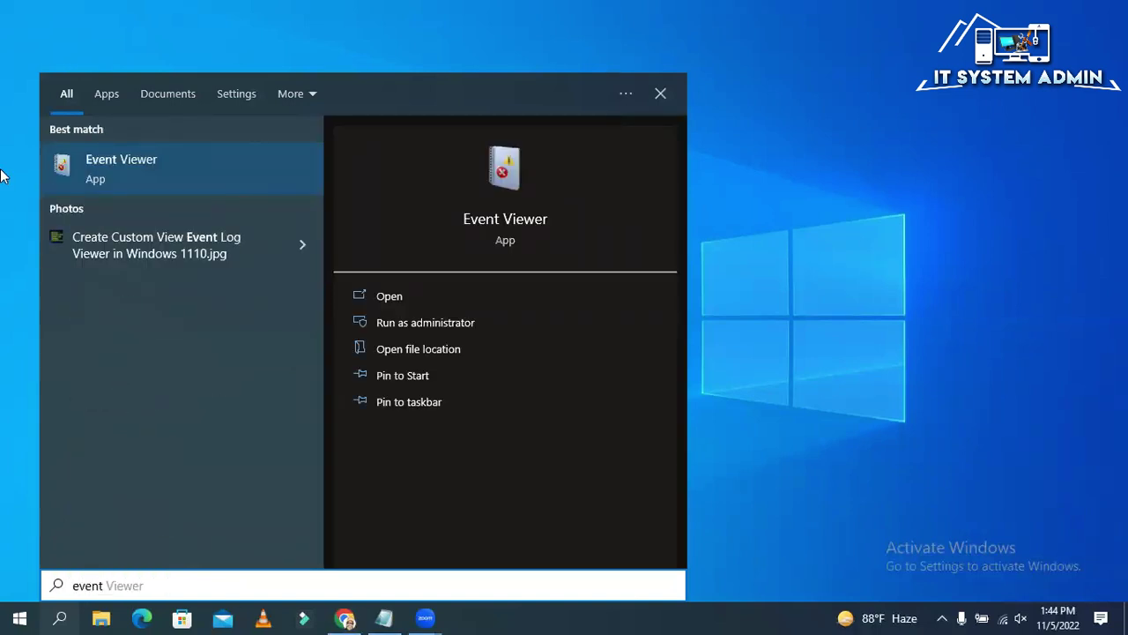
Launch Event Viewer and open the Security log under Windows Logs
{"action": "left_click", "coordinate": [185, 163]}
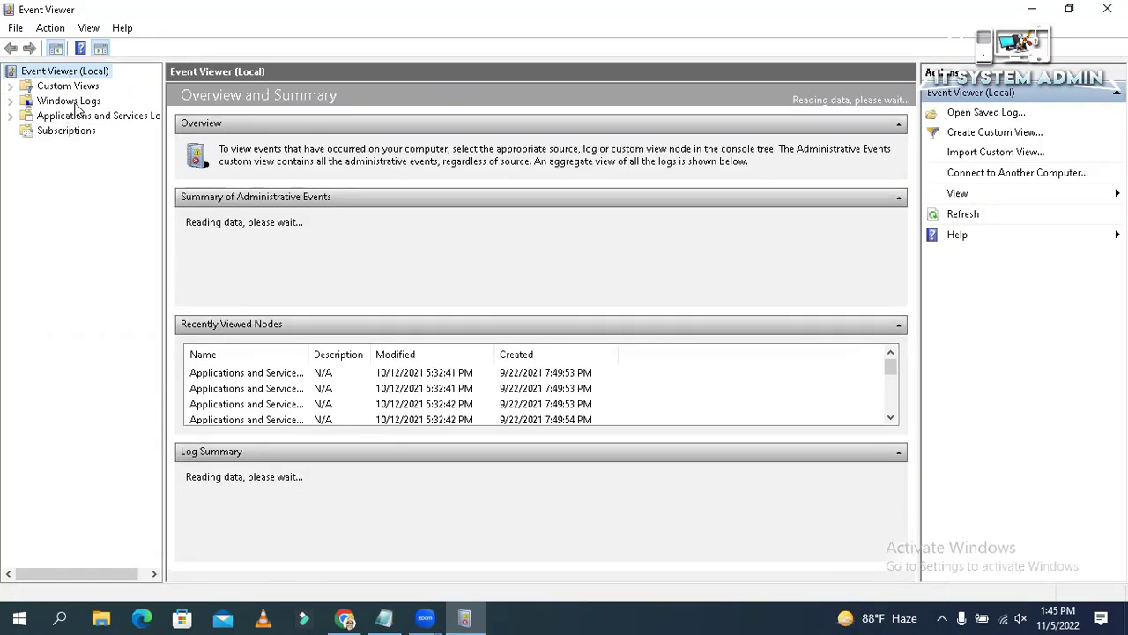
{"action": "left_click", "coordinate": [71, 102]}
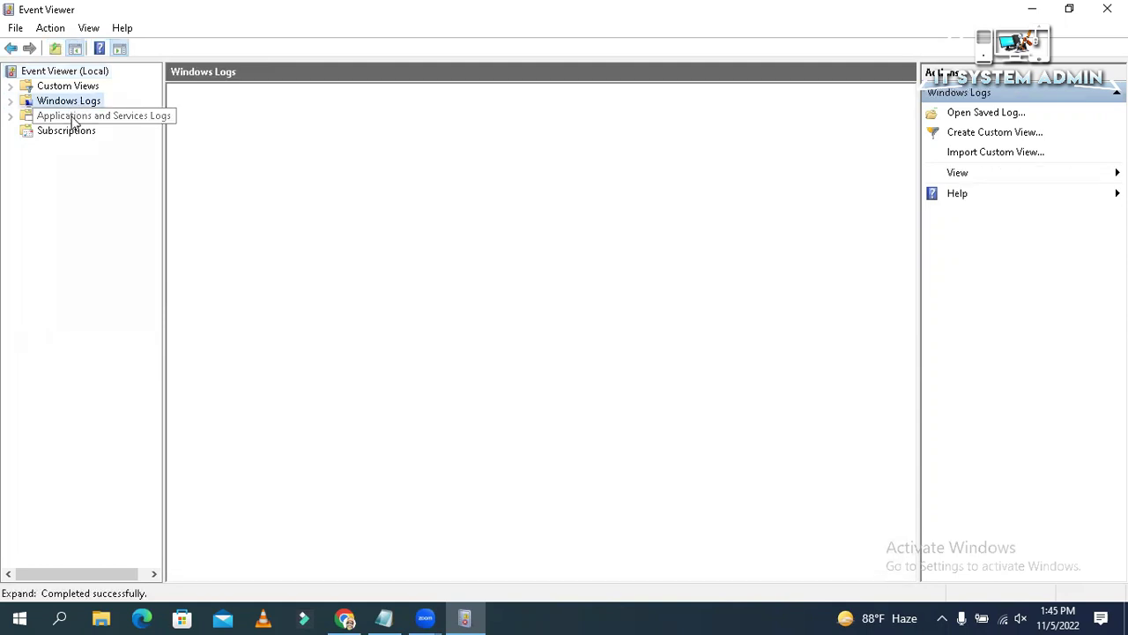
{"action": "double_click", "coordinate": [212, 129]}
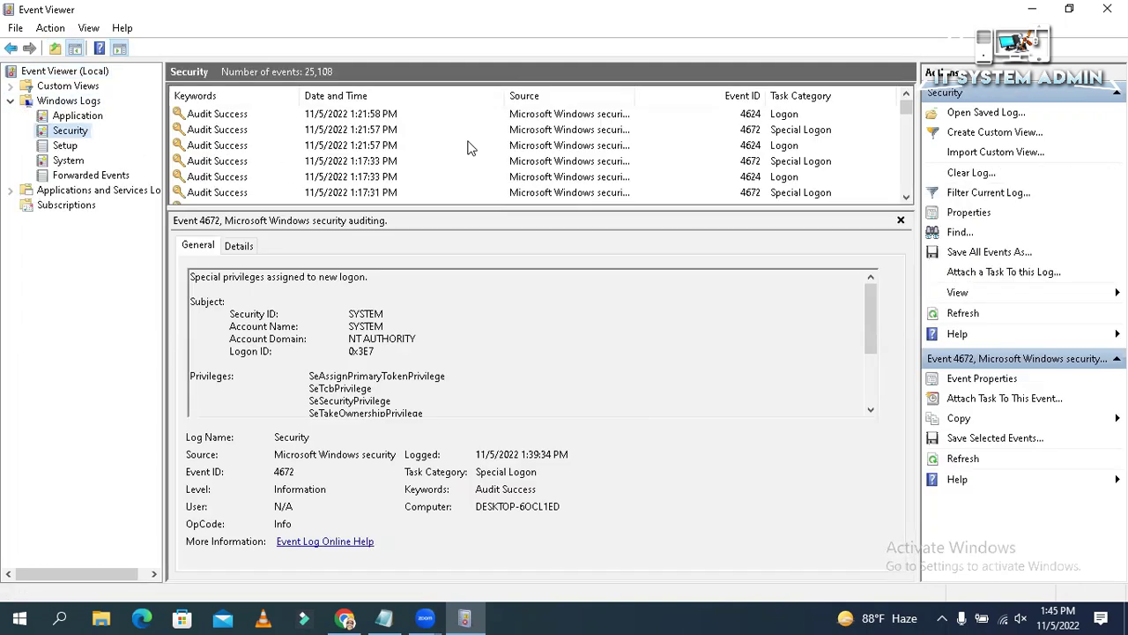
Inspect the details of a 4624 successful-logon event in the Security log
{"action": "scroll", "coordinate": [467, 148], "scroll_direction": "down", "scroll_amount": 5}
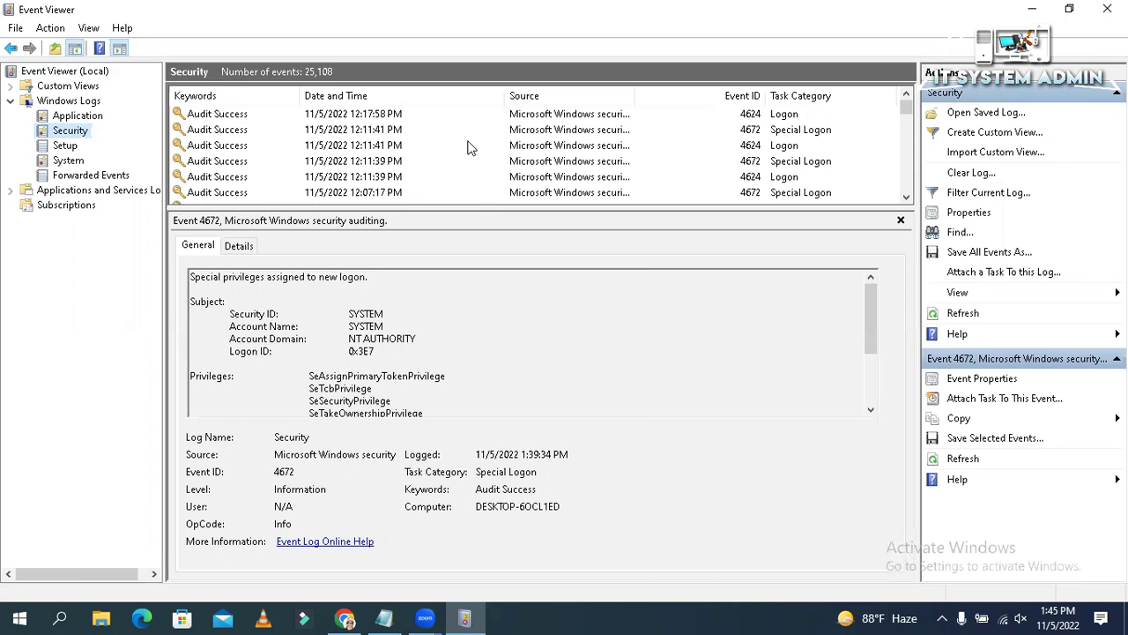
{"action": "left_click", "coordinate": [347, 146]}
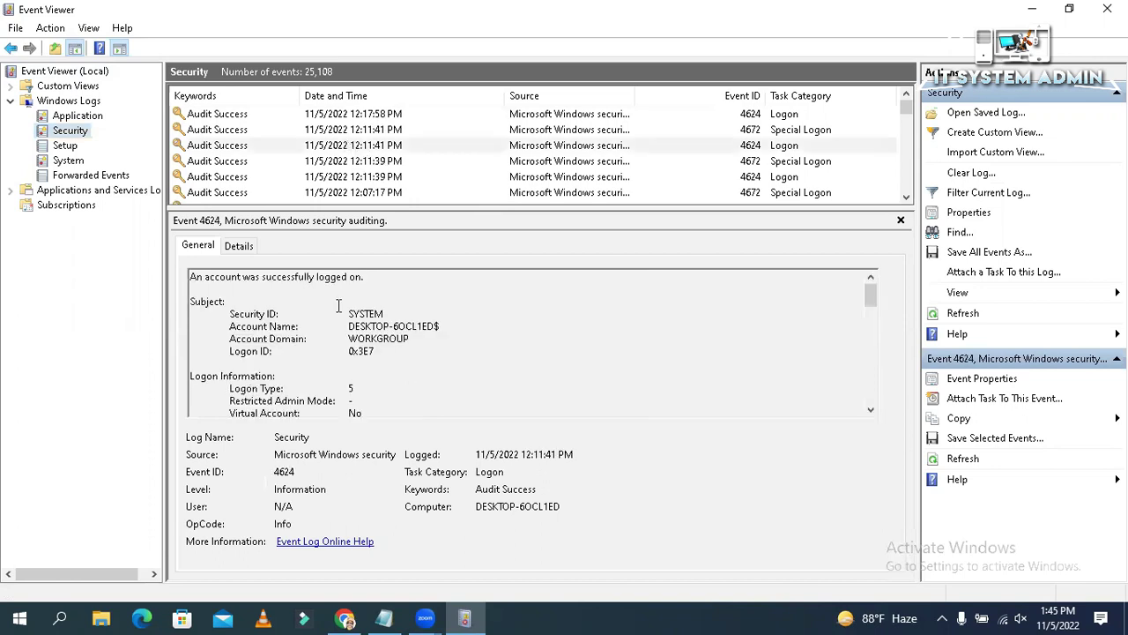
{"action": "scroll", "coordinate": [336, 313], "scroll_direction": "down", "scroll_amount": 10}
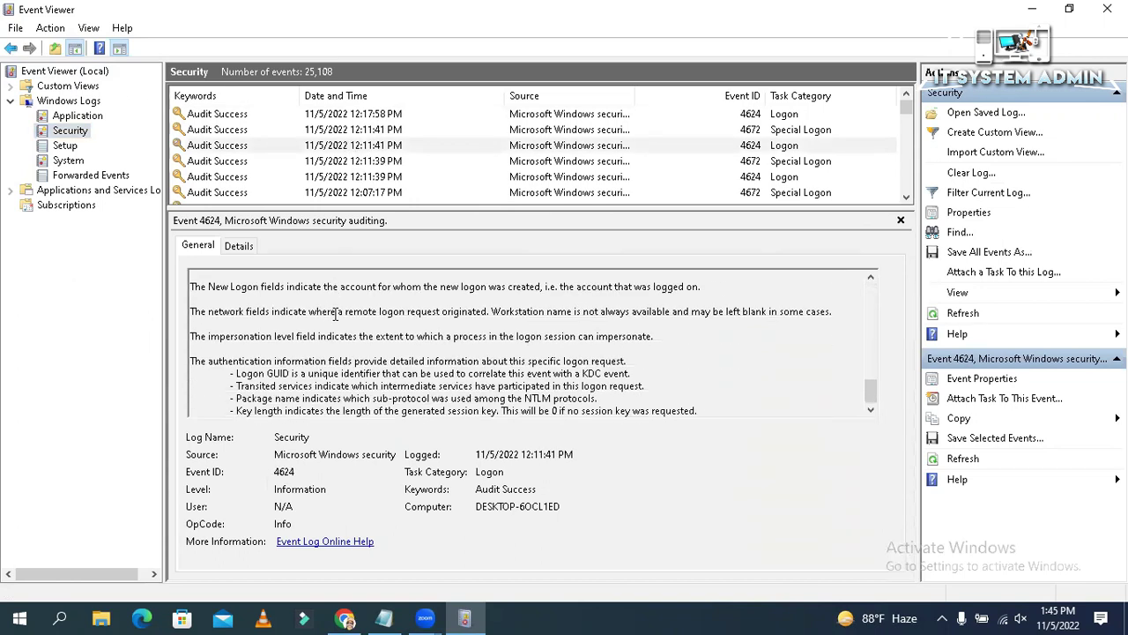
{"action": "scroll", "coordinate": [336, 315], "scroll_direction": "up", "scroll_amount": 10}
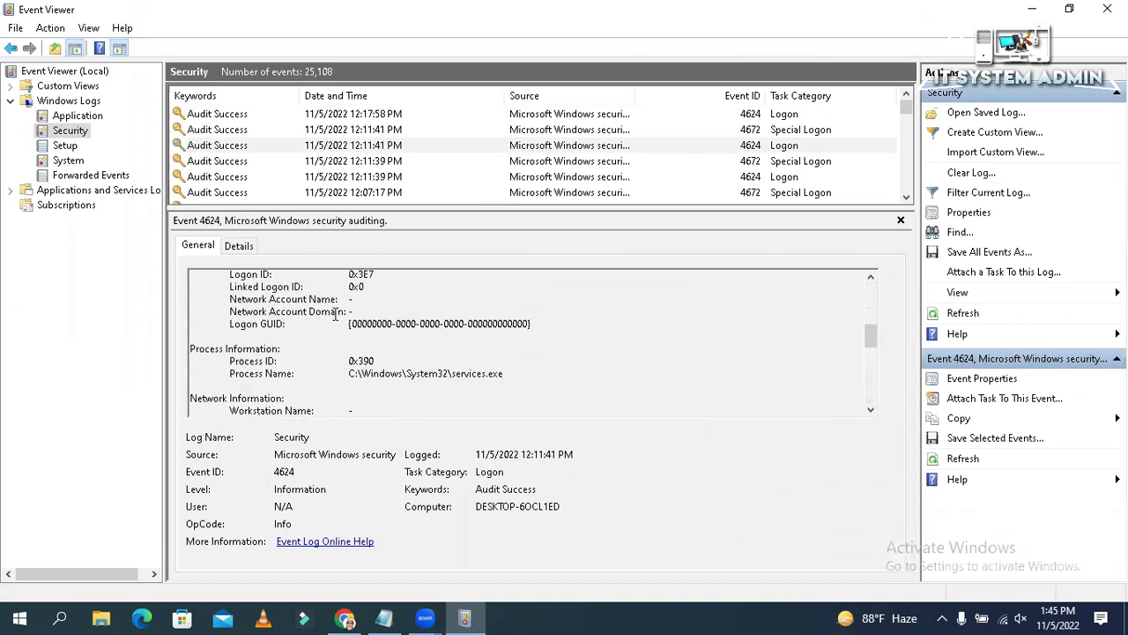
{"action": "left_click", "coordinate": [381, 151]}
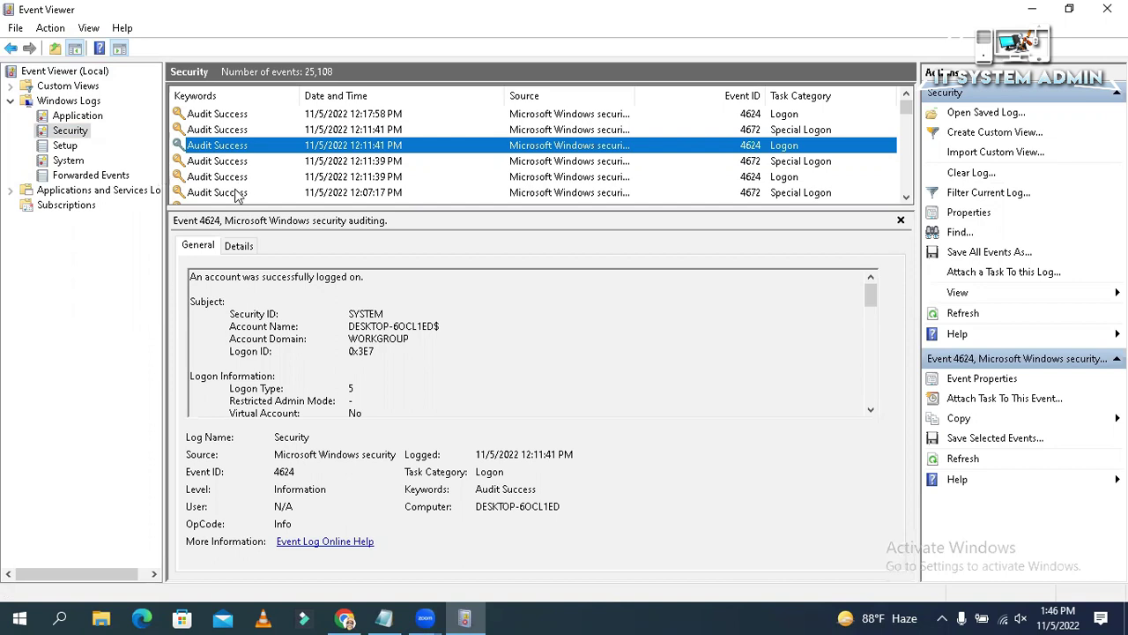
Expand Custom Views and select the built-in Administrative Events view
{"action": "left_click", "coordinate": [21, 86]}
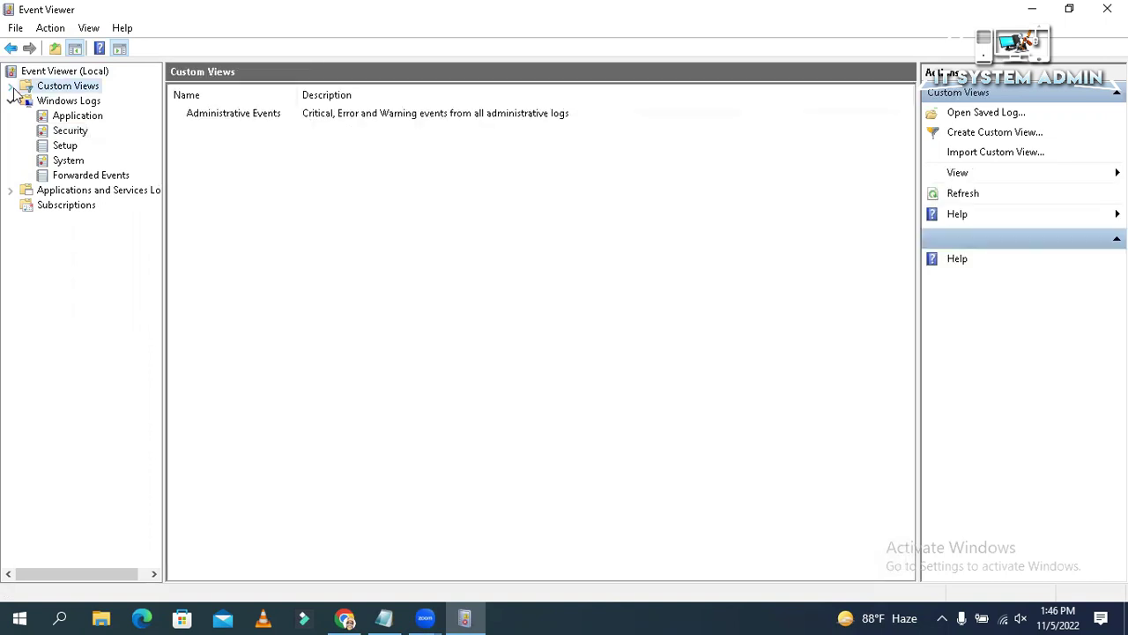
{"action": "left_click", "coordinate": [12, 86]}
{"action": "left_click", "coordinate": [251, 117]}
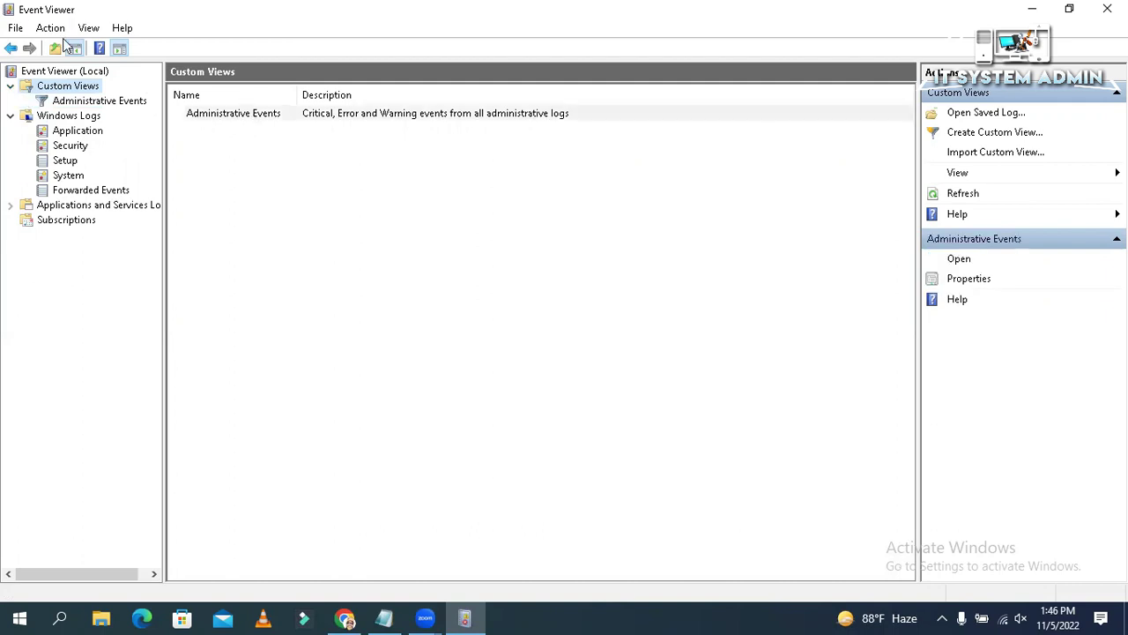
{"action": "left_click", "coordinate": [50, 28]}
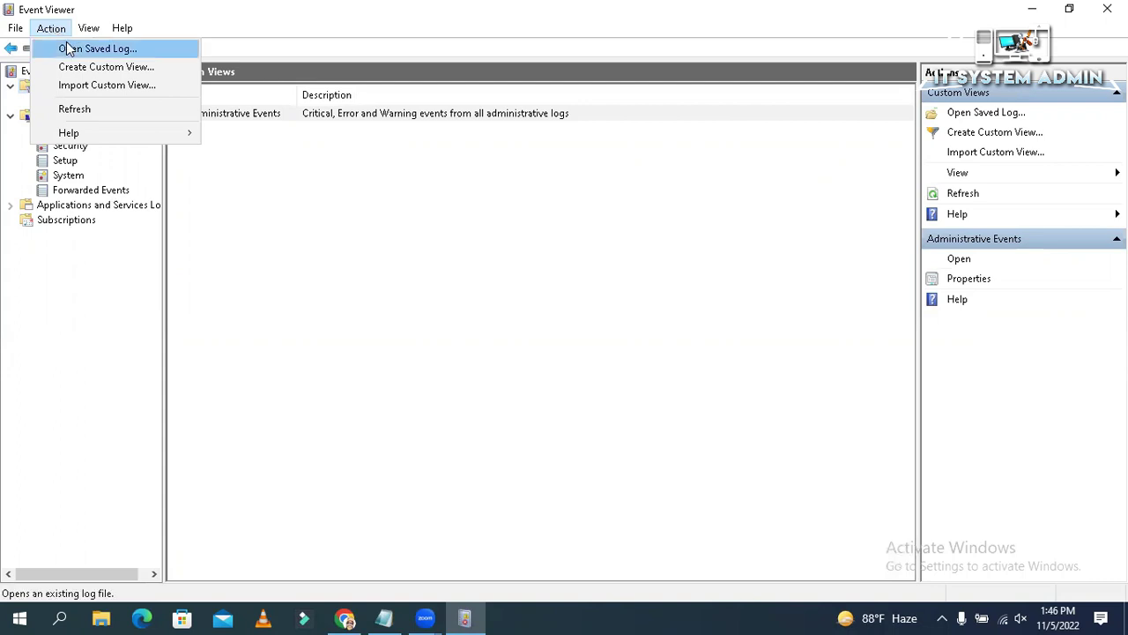
Start a new custom view logged at Any time with Critical and Error levels checked
{"action": "left_click", "coordinate": [142, 69]}
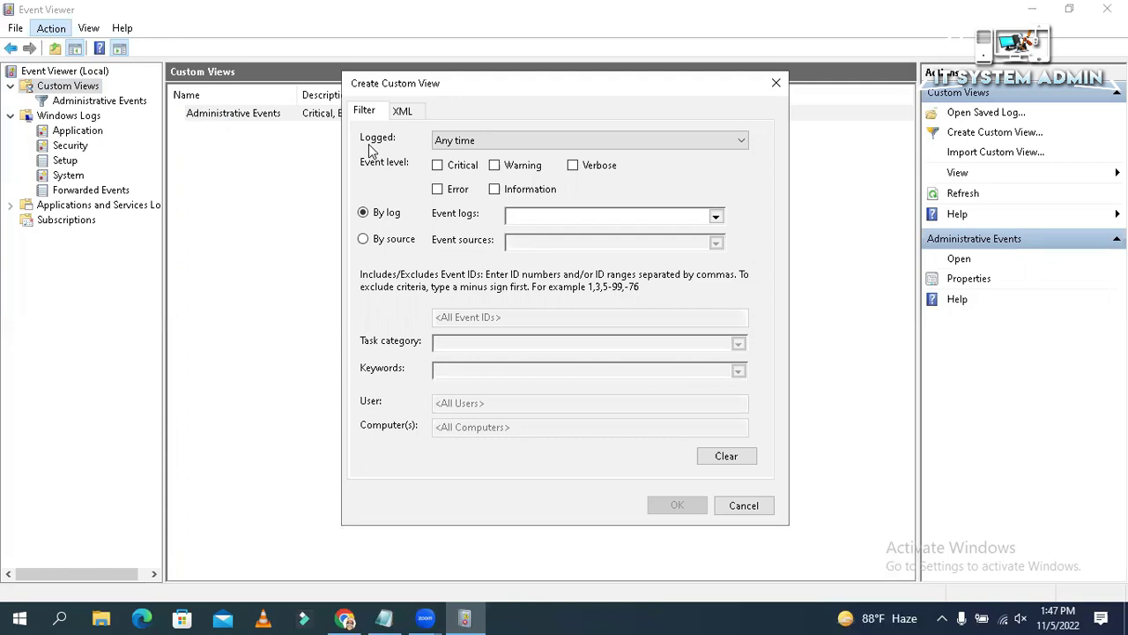
{"action": "left_click", "coordinate": [474, 139]}
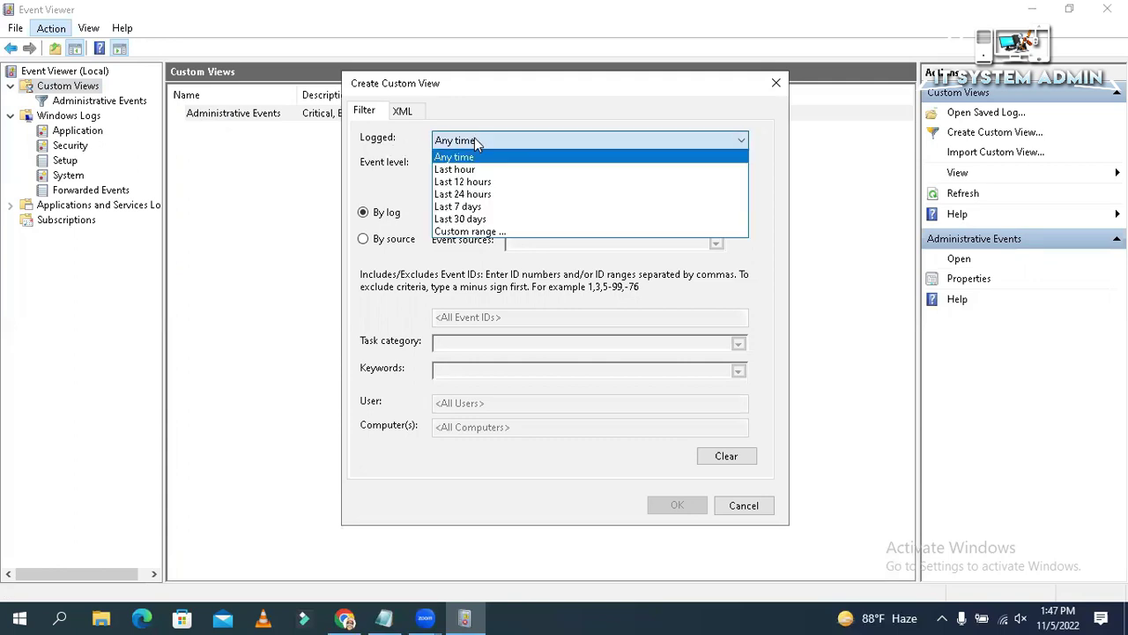
{"action": "left_click", "coordinate": [474, 140]}
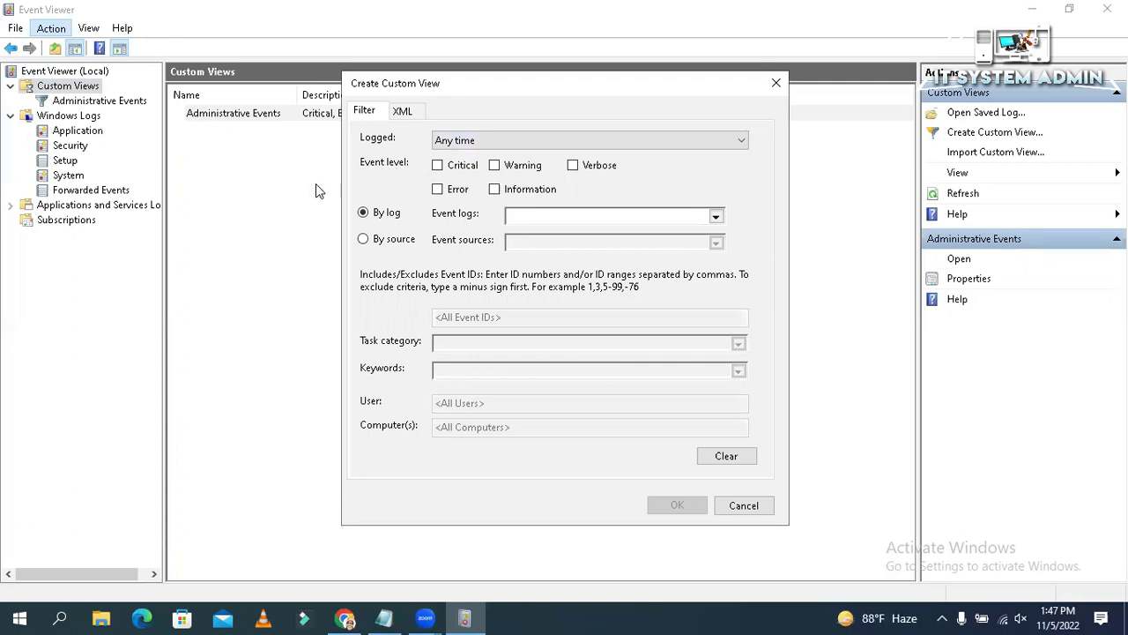
{"action": "left_click", "coordinate": [437, 164]}
{"action": "left_click", "coordinate": [447, 192]}
{"action": "left_click", "coordinate": [716, 218]}
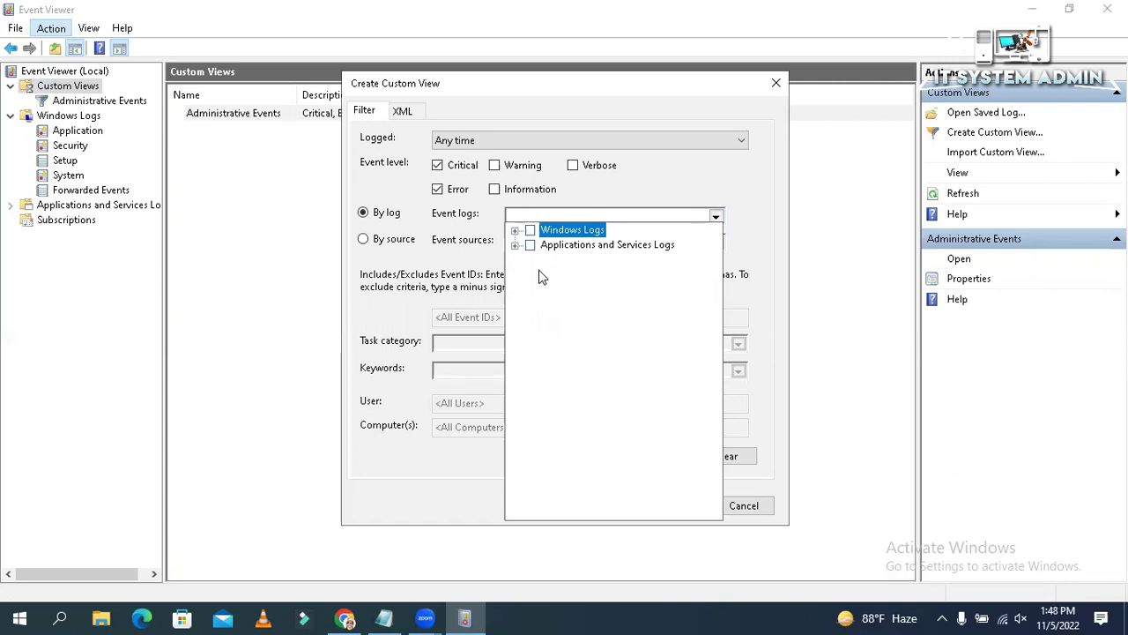
Include only the Security and System Windows logs and confirm the filter
{"action": "left_click", "coordinate": [515, 231]}
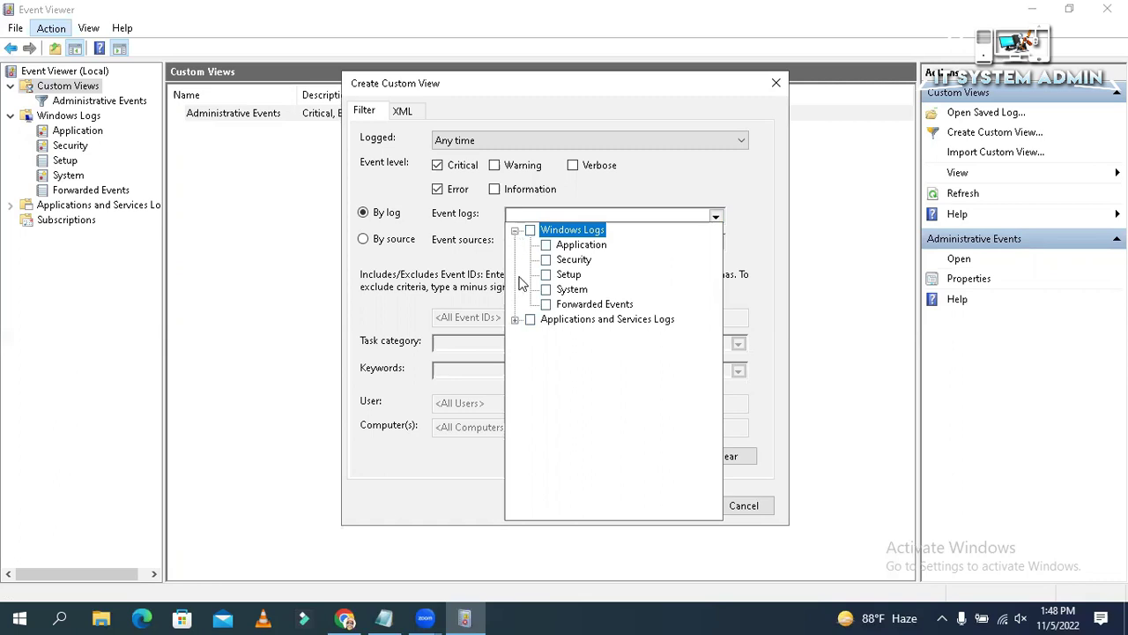
{"action": "left_click", "coordinate": [547, 259]}
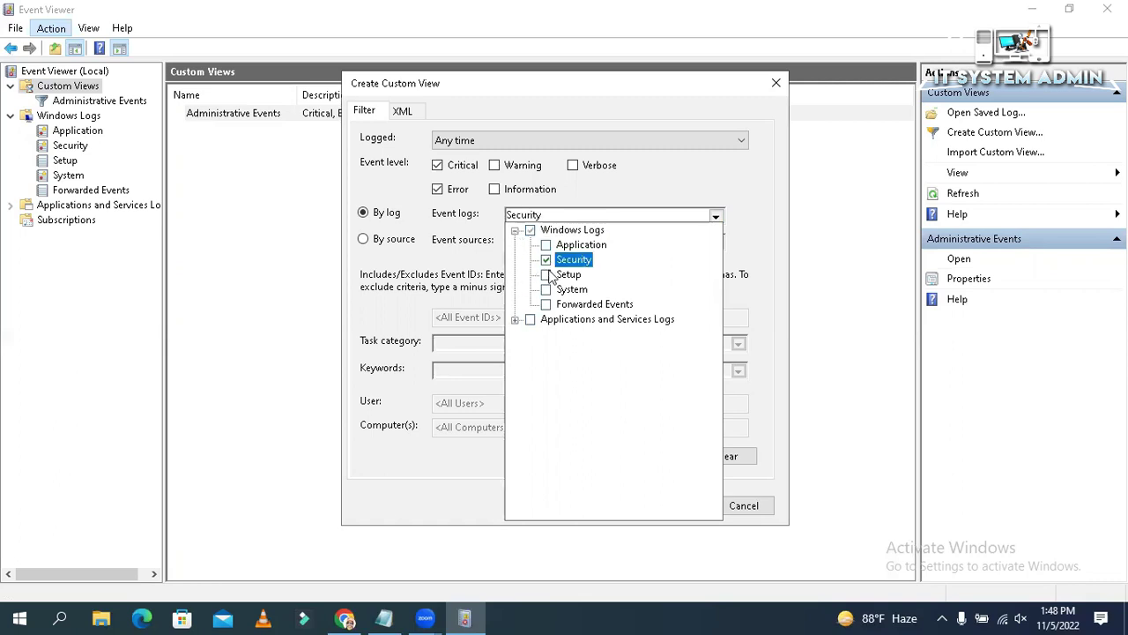
{"action": "left_click", "coordinate": [546, 289]}
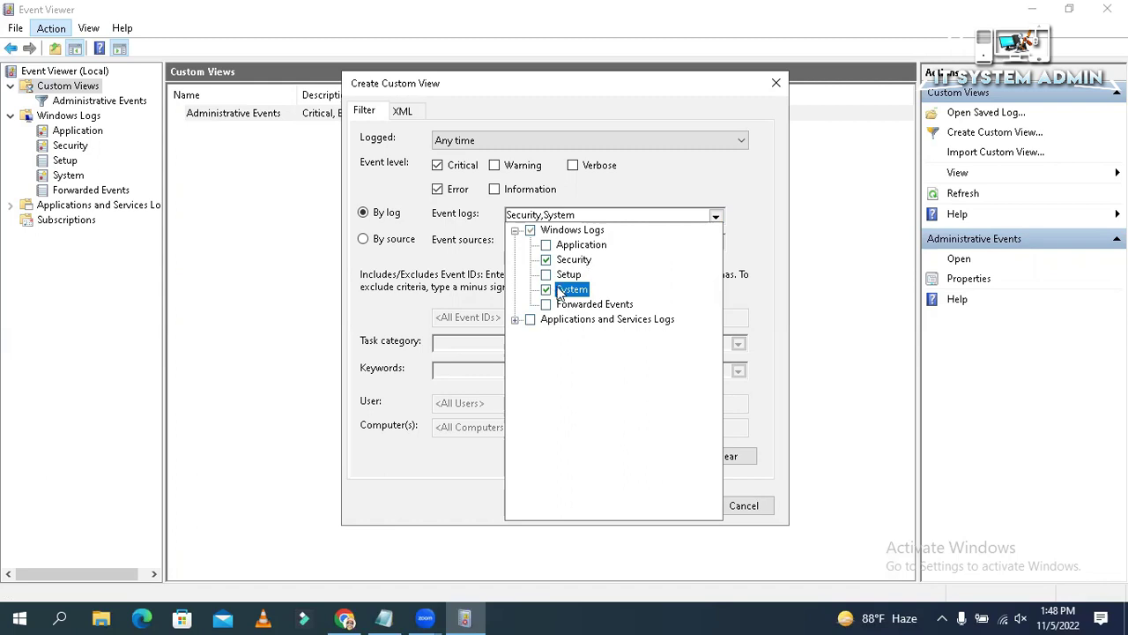
{"action": "left_click", "coordinate": [767, 283]}
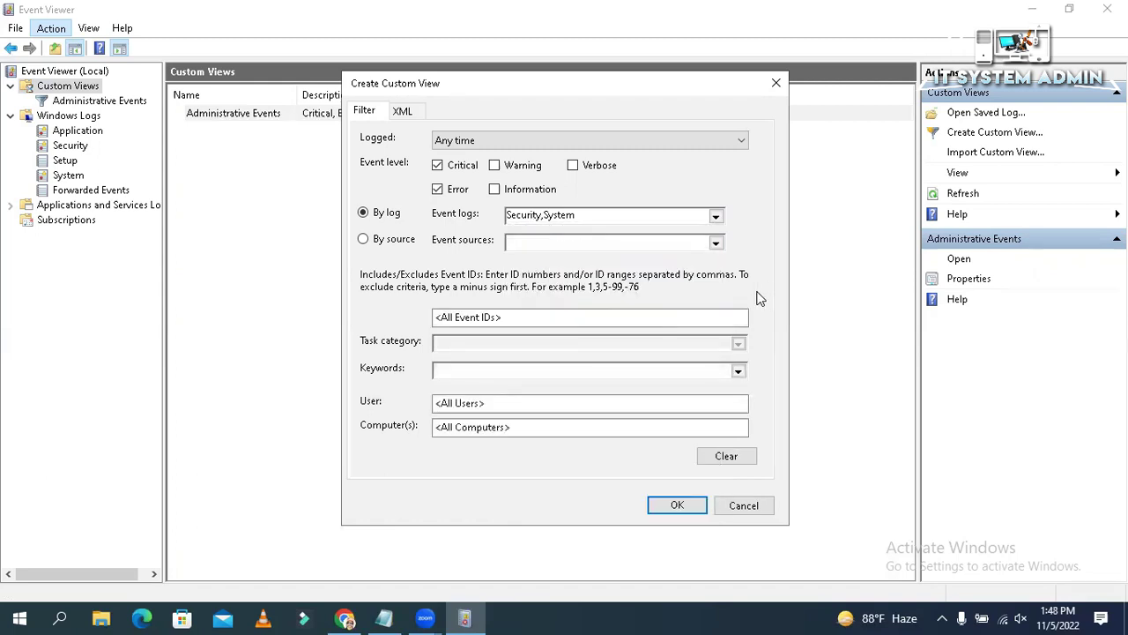
{"action": "left_click", "coordinate": [677, 505]}
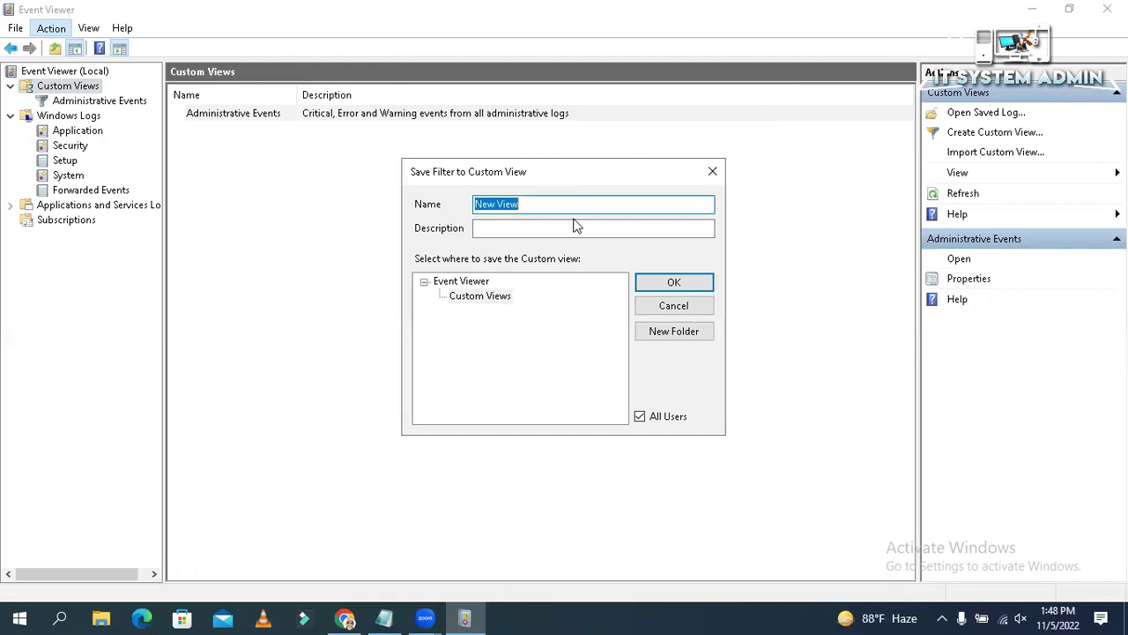
Name the custom view 'MyCustomLogs' and save it
{"action": "type", "text": "MyCustomLogs"}
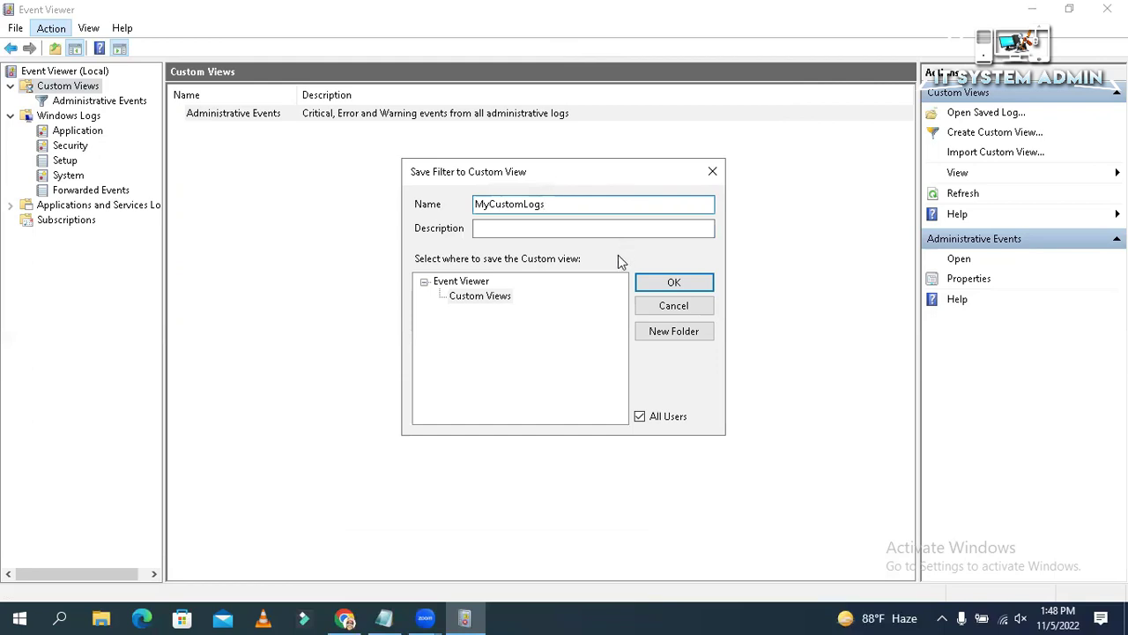
{"action": "left_click", "coordinate": [673, 284]}
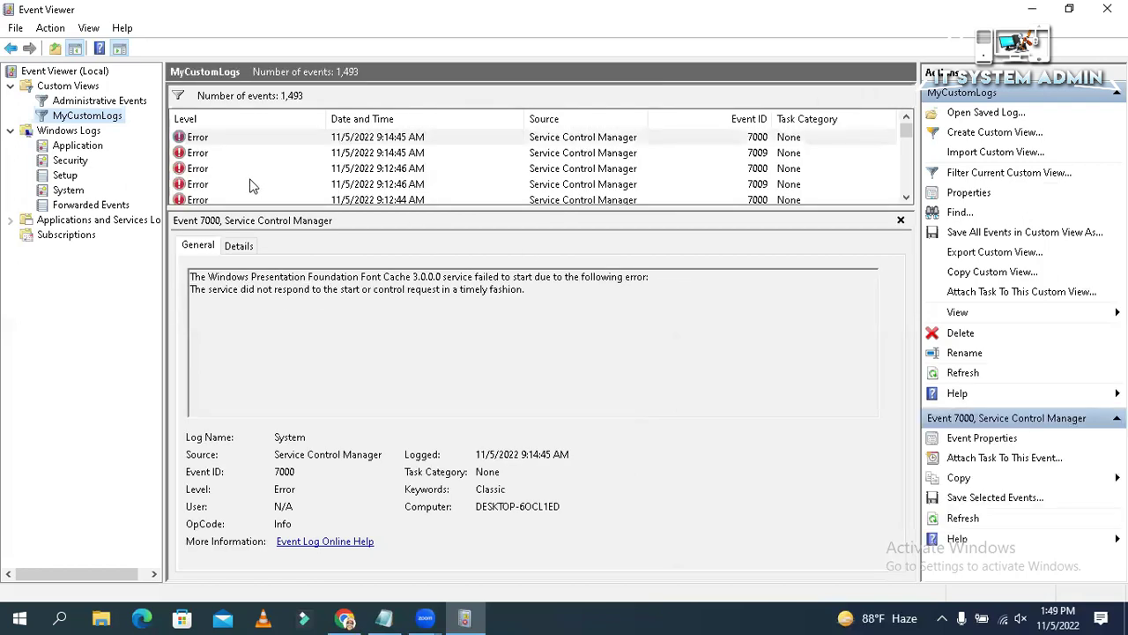
{"action": "left_click", "coordinate": [89, 115]}
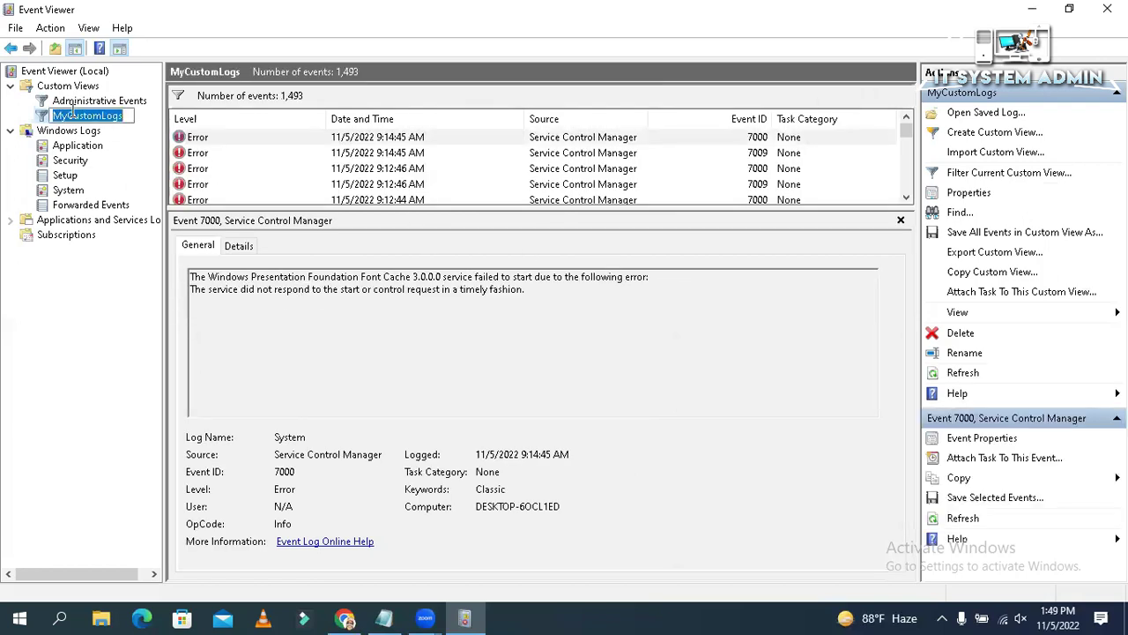
{"action": "key", "text": "Escape"}
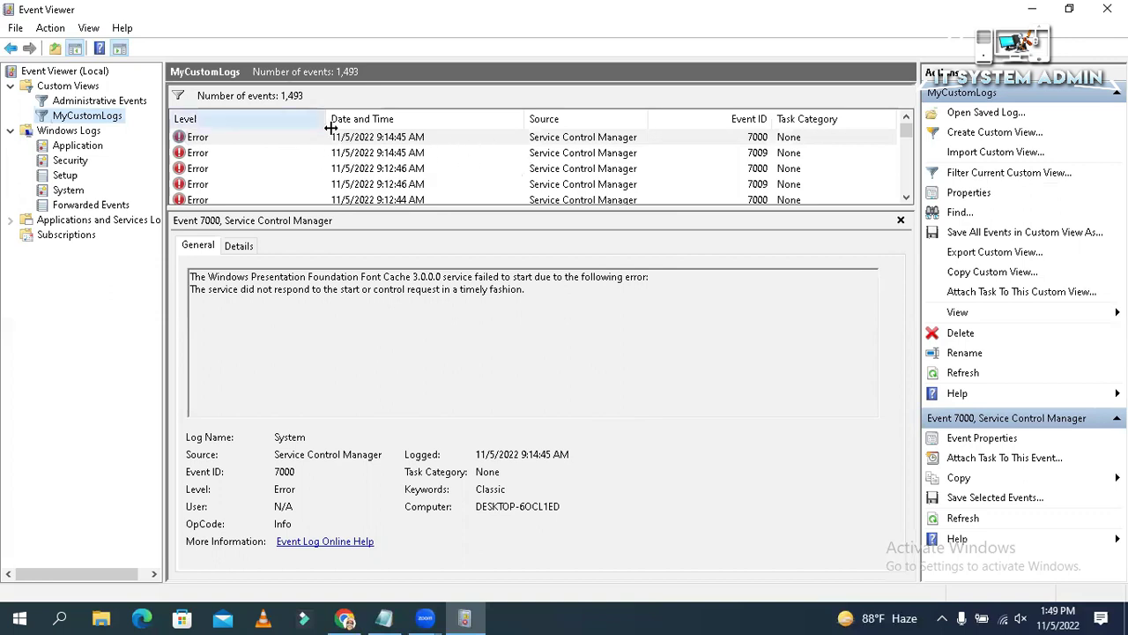
{"action": "left_click", "coordinate": [70, 113]}
{"action": "key", "text": "Escape"}
{"action": "scroll", "coordinate": [303, 149], "scroll_direction": "down", "scroll_amount": 10}
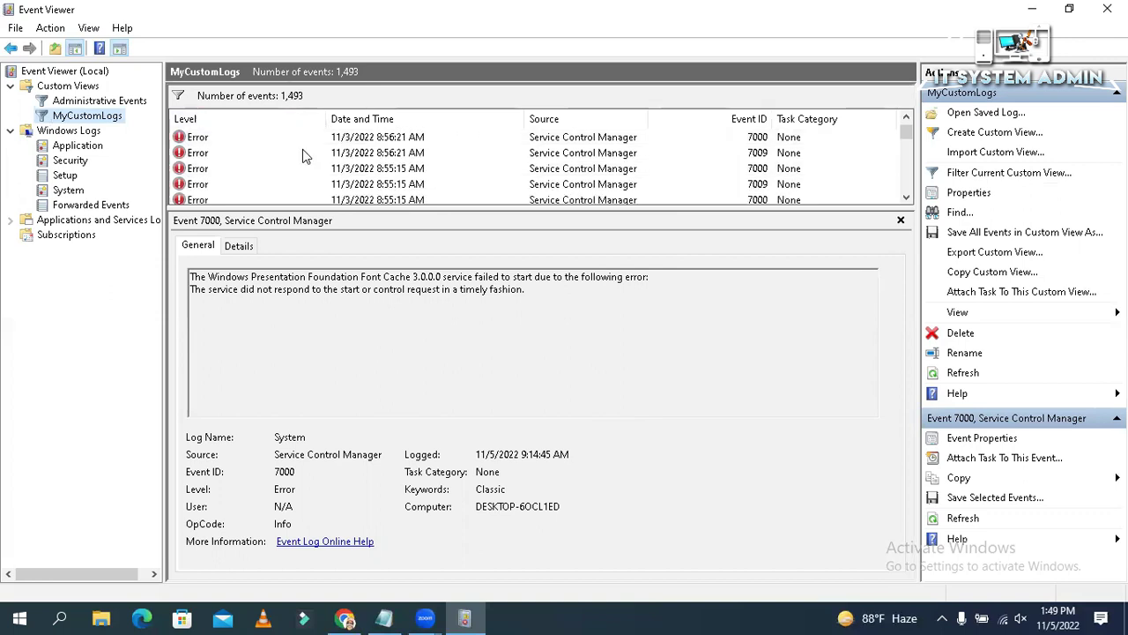
{"action": "scroll", "coordinate": [302, 149], "scroll_direction": "down", "scroll_amount": 10}
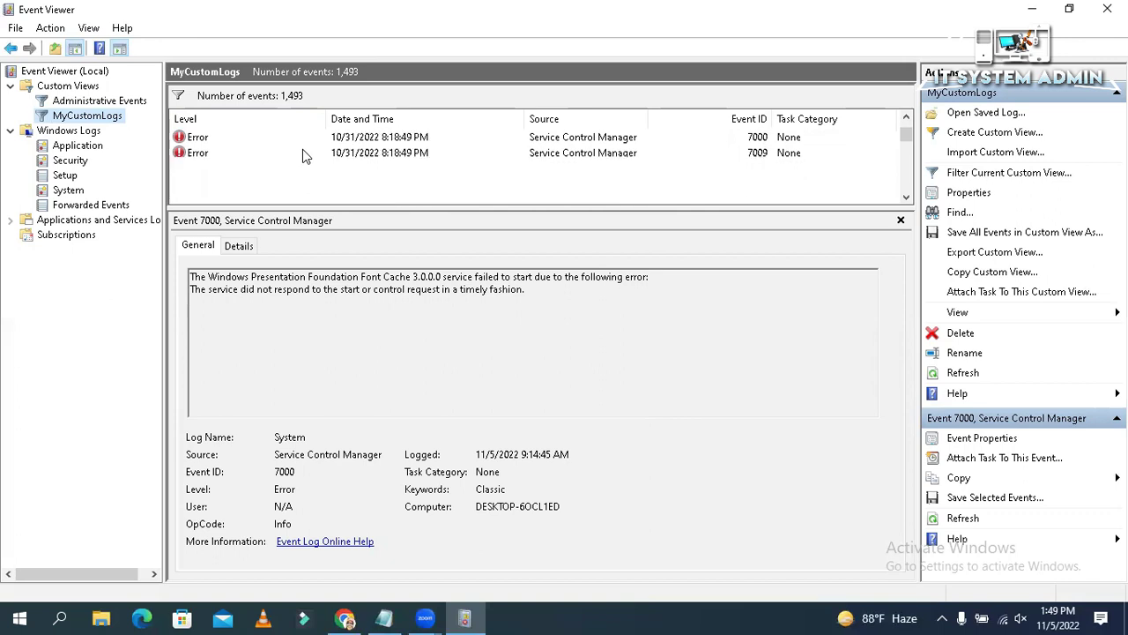
{"action": "scroll", "coordinate": [302, 149], "scroll_direction": "down", "scroll_amount": 10}
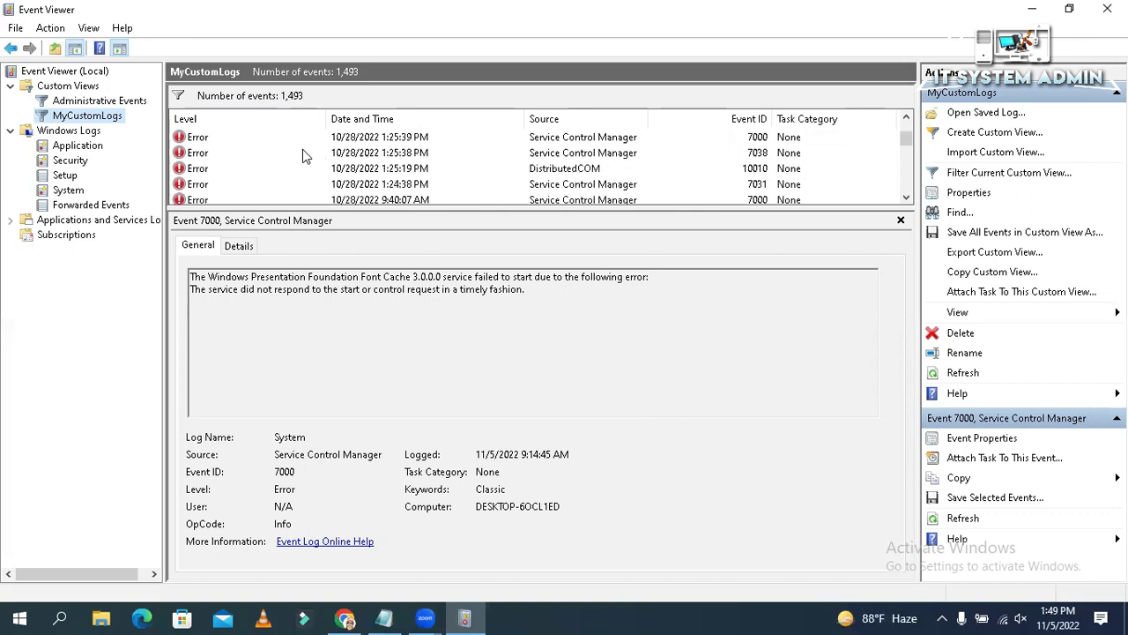
{"action": "left_click_drag", "start_coordinate": [906, 141], "coordinate": [906, 160]}
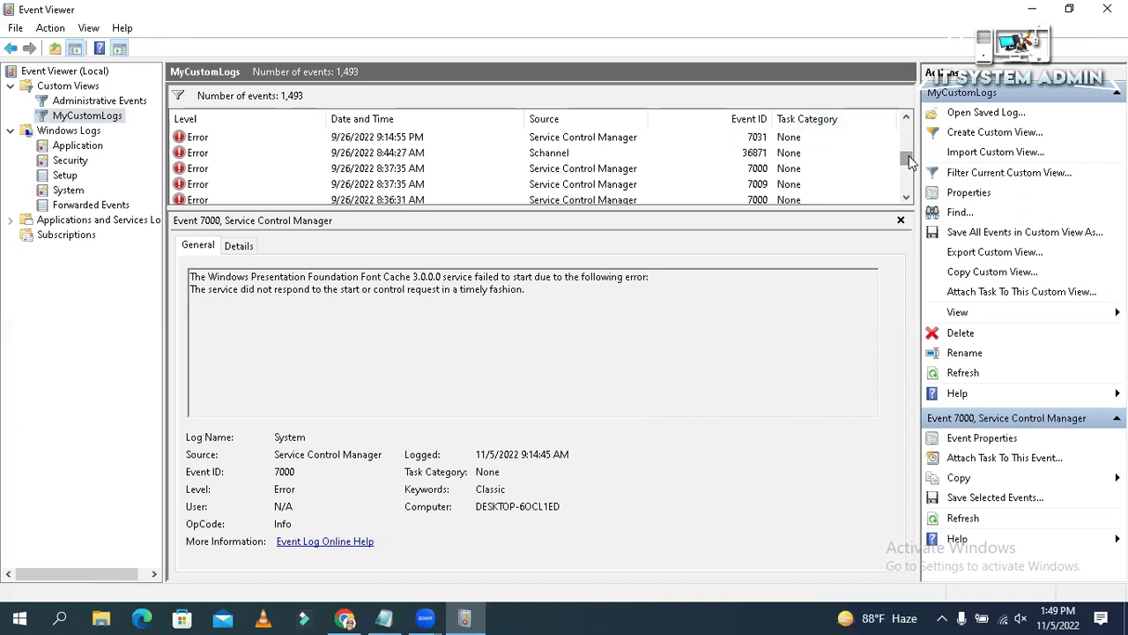
{"action": "scroll", "coordinate": [826, 174], "scroll_direction": "down", "scroll_amount": 10}
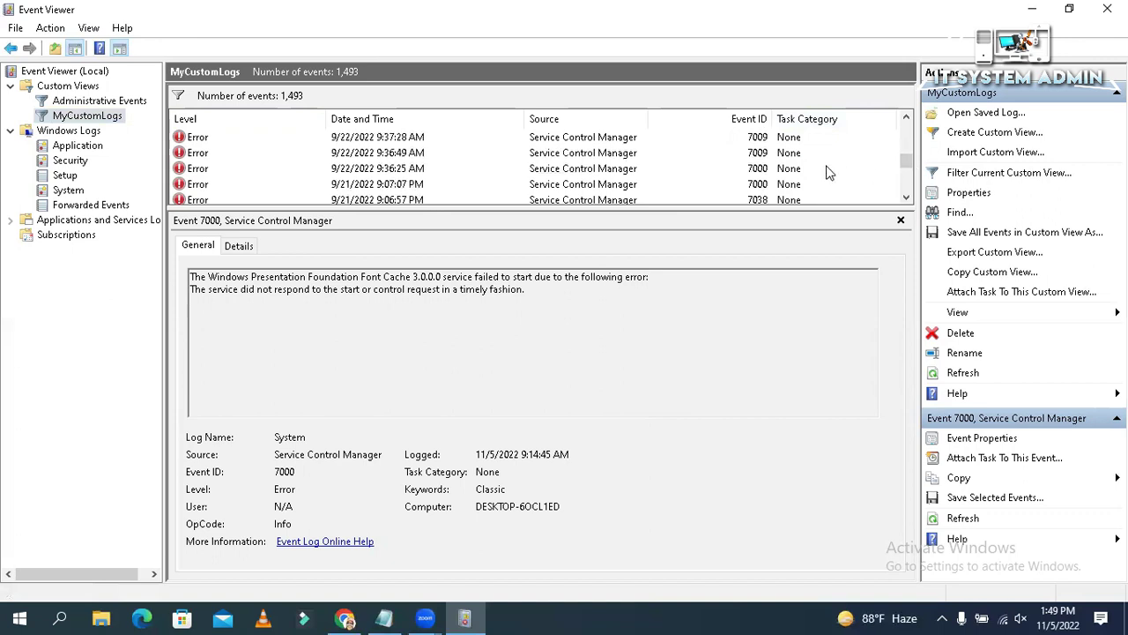
{"action": "scroll", "coordinate": [828, 173], "scroll_direction": "down", "scroll_amount": 3}
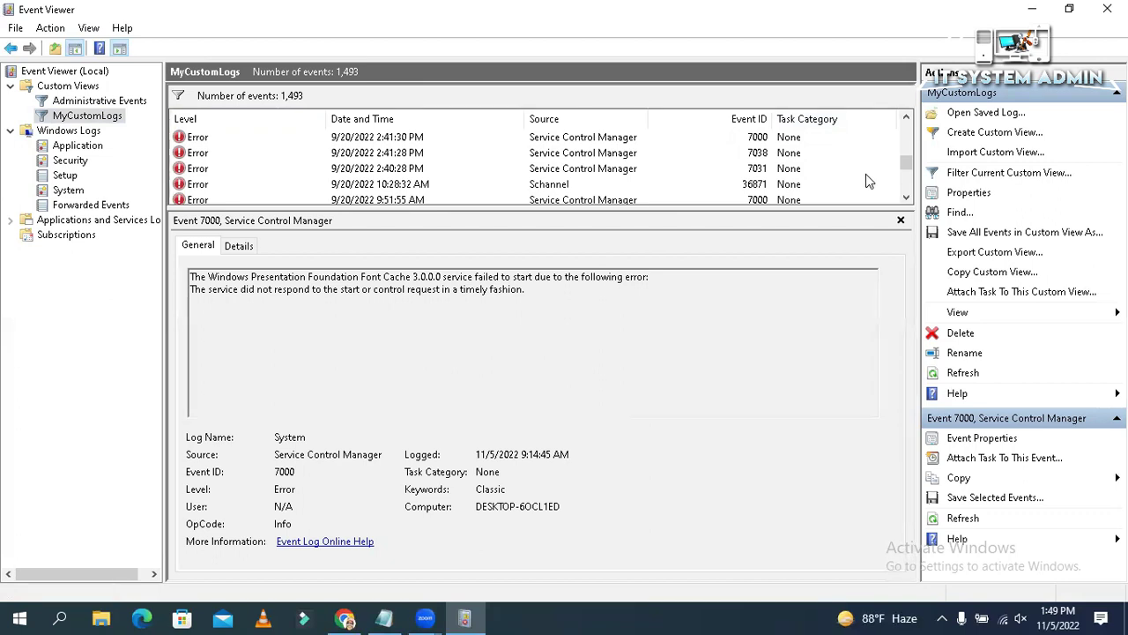
{"action": "scroll", "coordinate": [865, 173], "scroll_direction": "down", "scroll_amount": 5}
{"action": "scroll", "coordinate": [866, 174], "scroll_direction": "down", "scroll_amount": 10}
{"action": "left_click", "coordinate": [198, 137]}
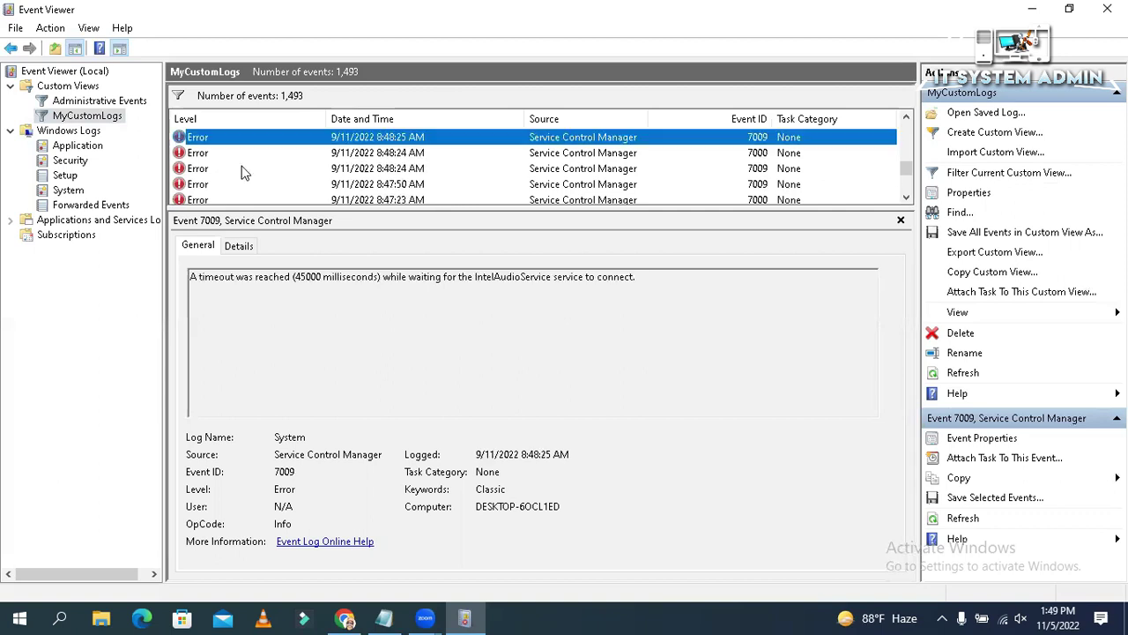
{"action": "left_click", "coordinate": [198, 155]}
{"action": "left_click", "coordinate": [196, 169]}
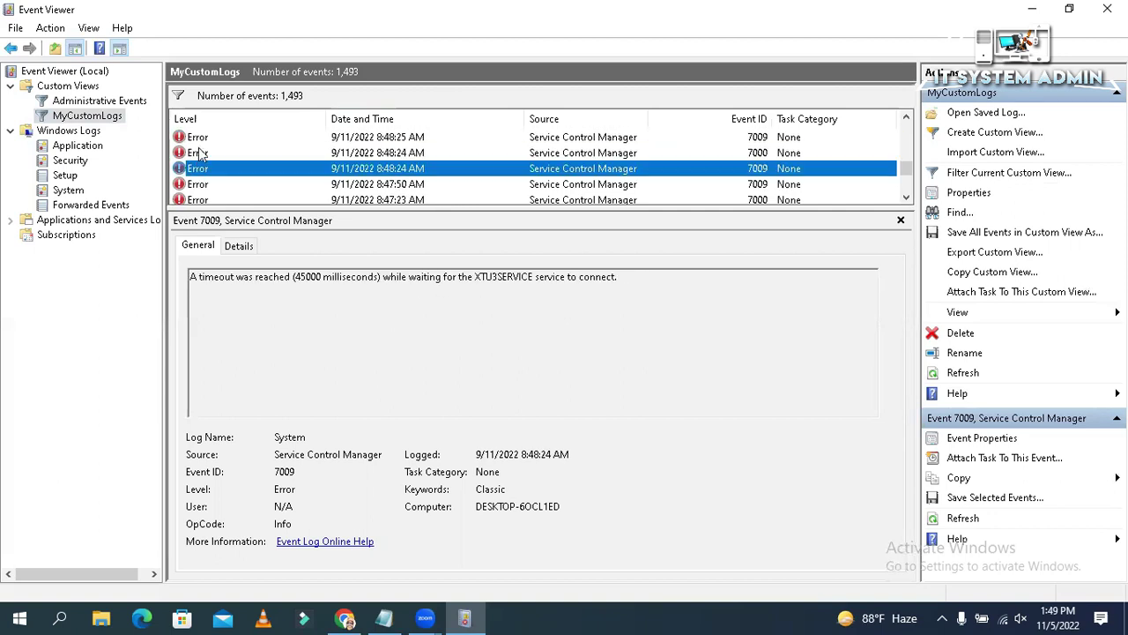
{"action": "left_click", "coordinate": [201, 153]}
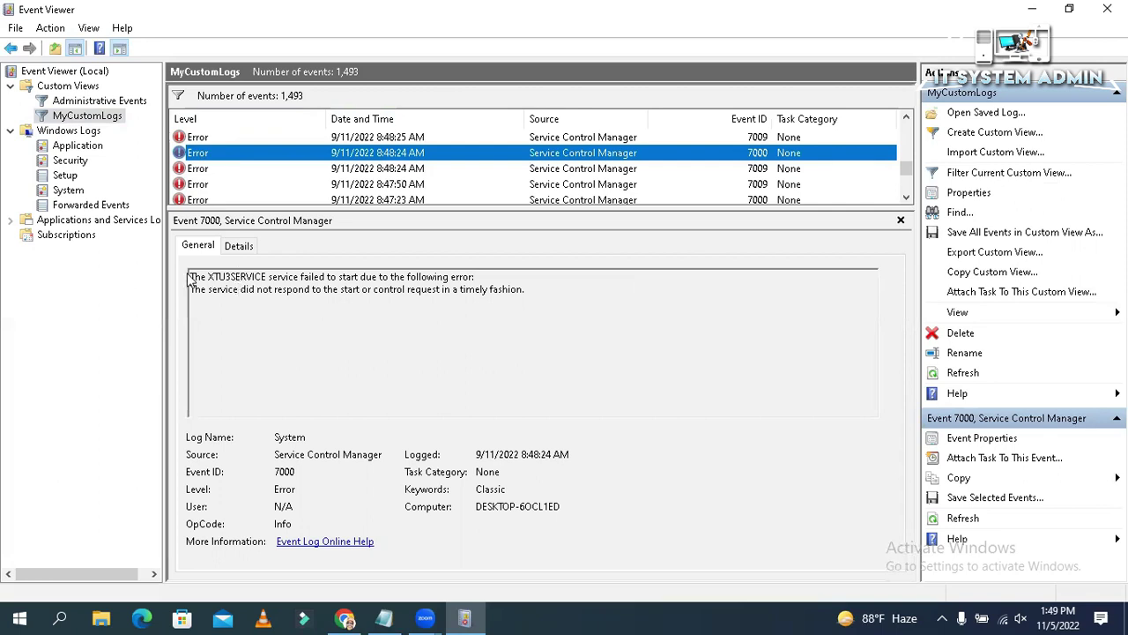
{"action": "left_click_drag", "start_coordinate": [190, 277], "coordinate": [553, 307]}
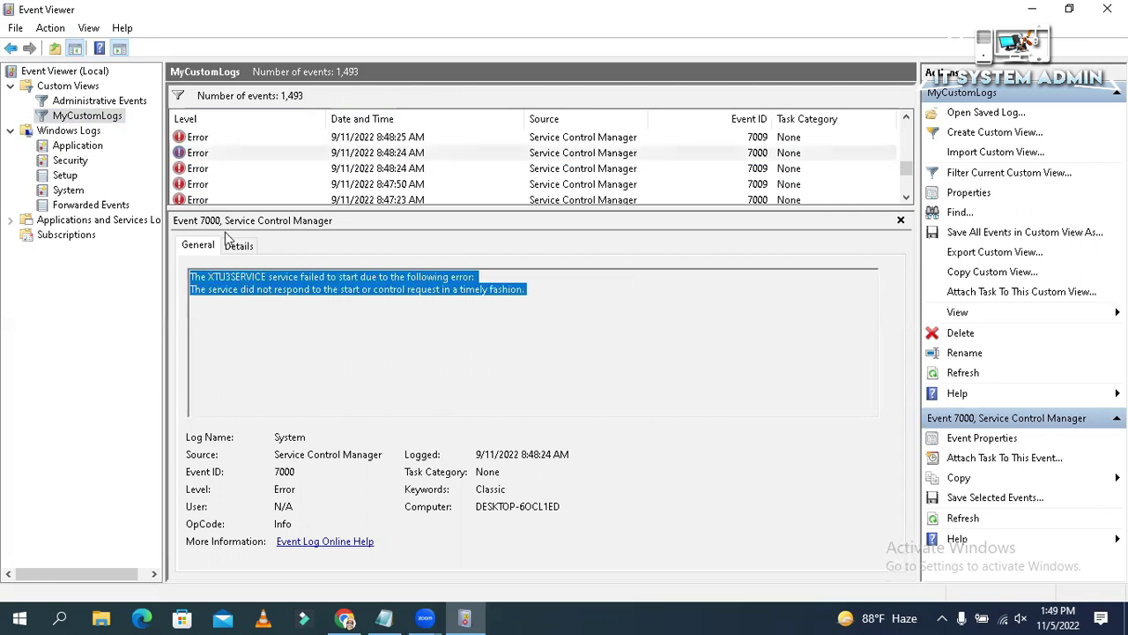
{"action": "left_click", "coordinate": [220, 168]}
{"action": "left_click_drag", "start_coordinate": [200, 277], "coordinate": [616, 300]}
{"action": "triple_click", "coordinate": [586, 304]}
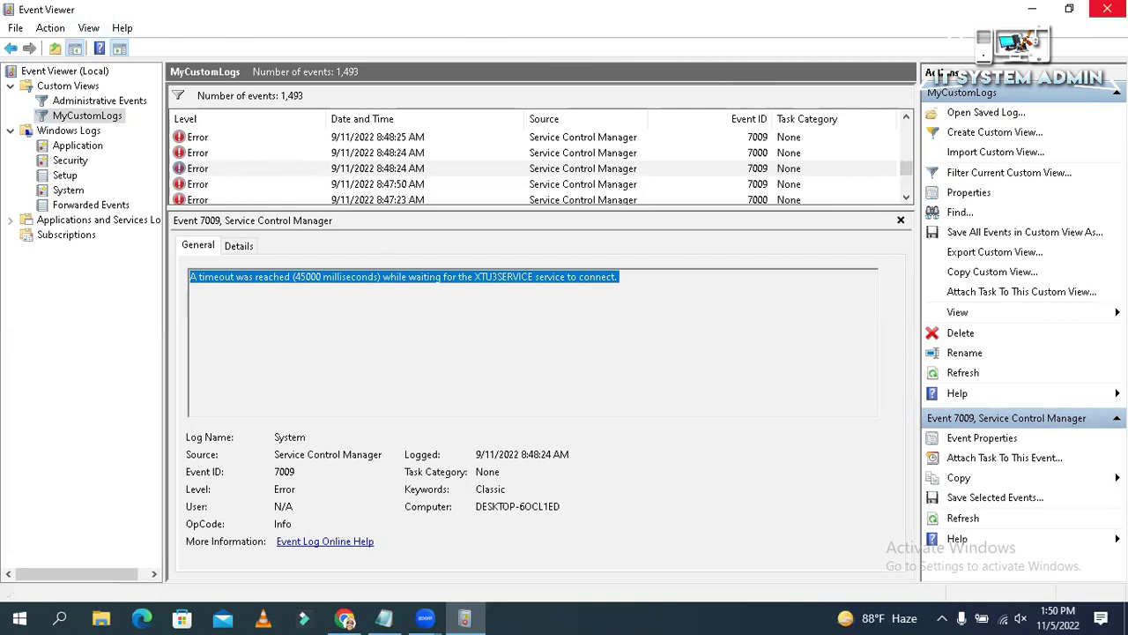
Close the Event Viewer window
{"action": "left_click", "coordinate": [1107, 9]}
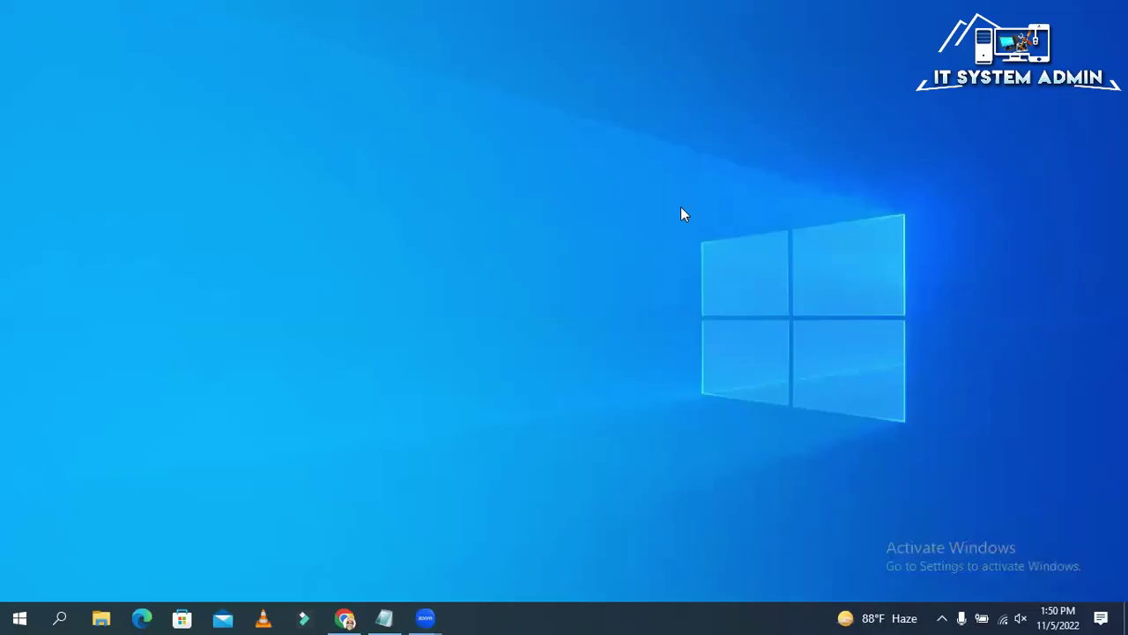